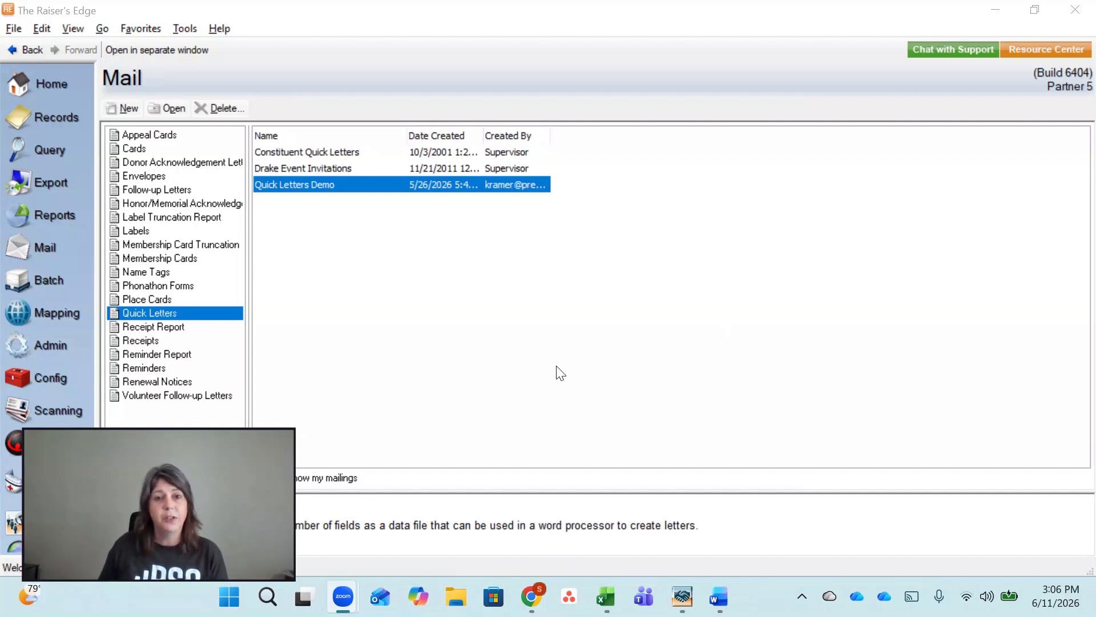
Step: Open the appeals area of the records to look at the recently accessed appeals
left_click(44, 129)
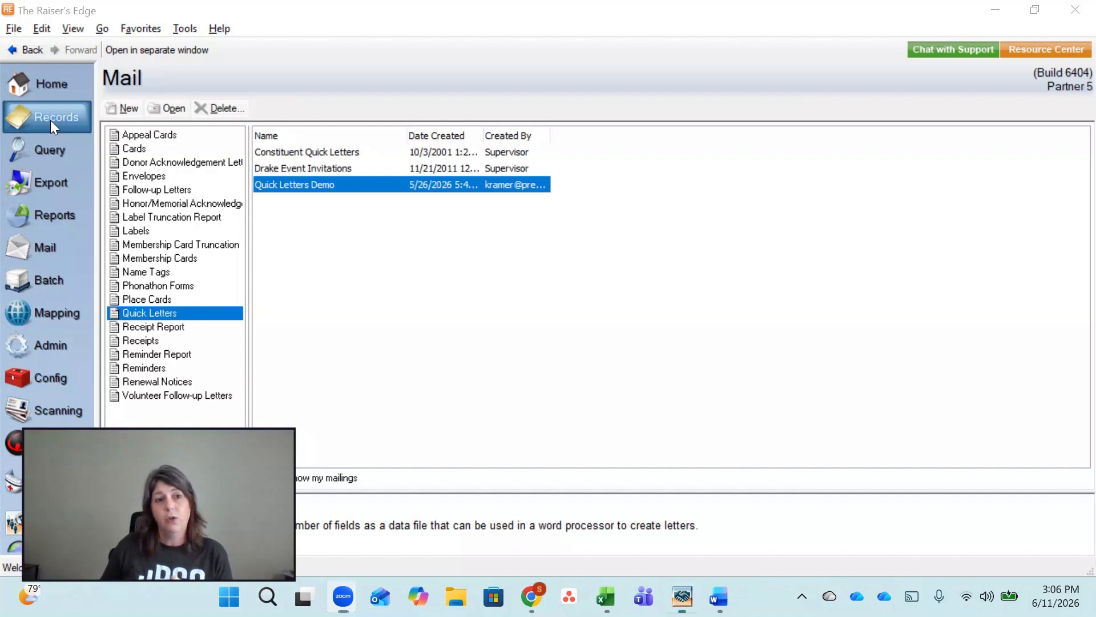
left_click(121, 201)
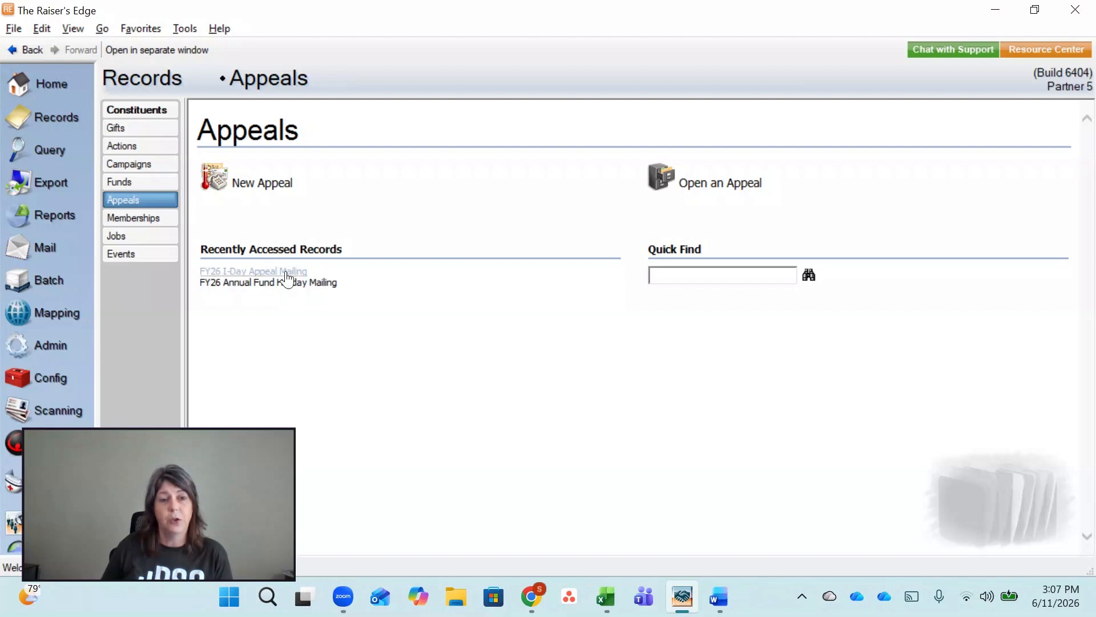
Step: Examine the filter criteria of the I states and alumni queries in the Quick Letter Demo category
left_click(54, 151)
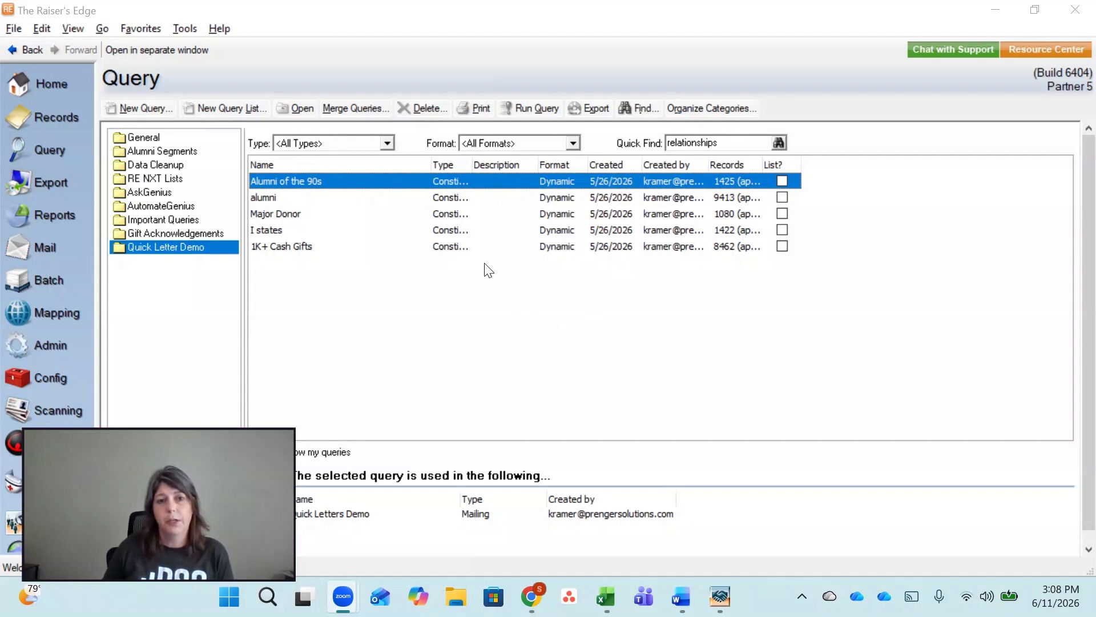
double_click(449, 233)
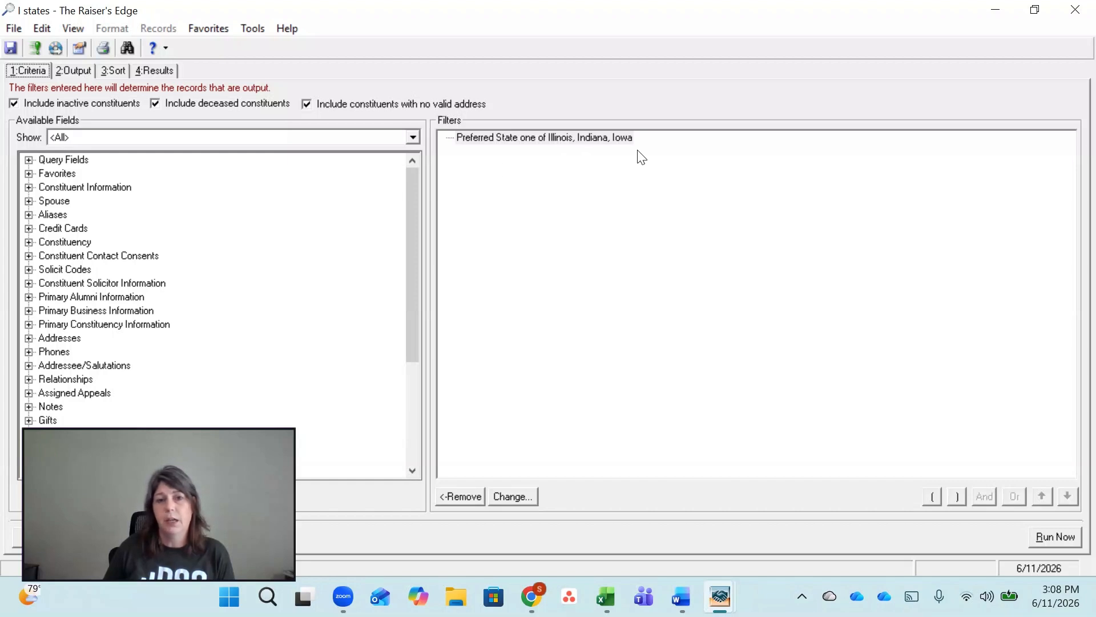
left_click(1075, 10)
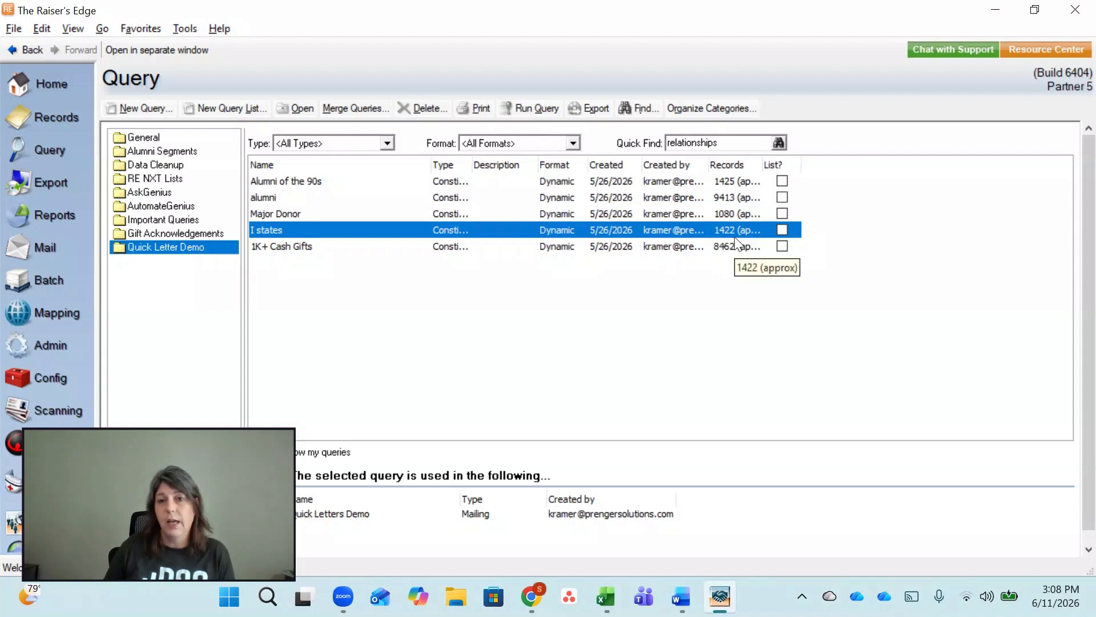
double_click(600, 200)
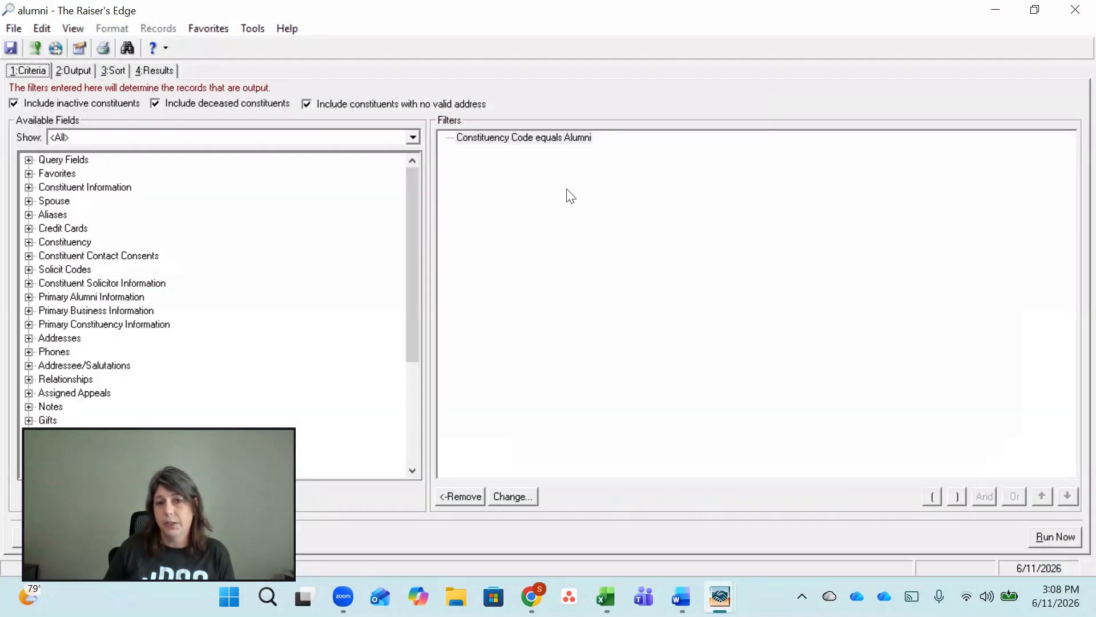
left_click(1081, 19)
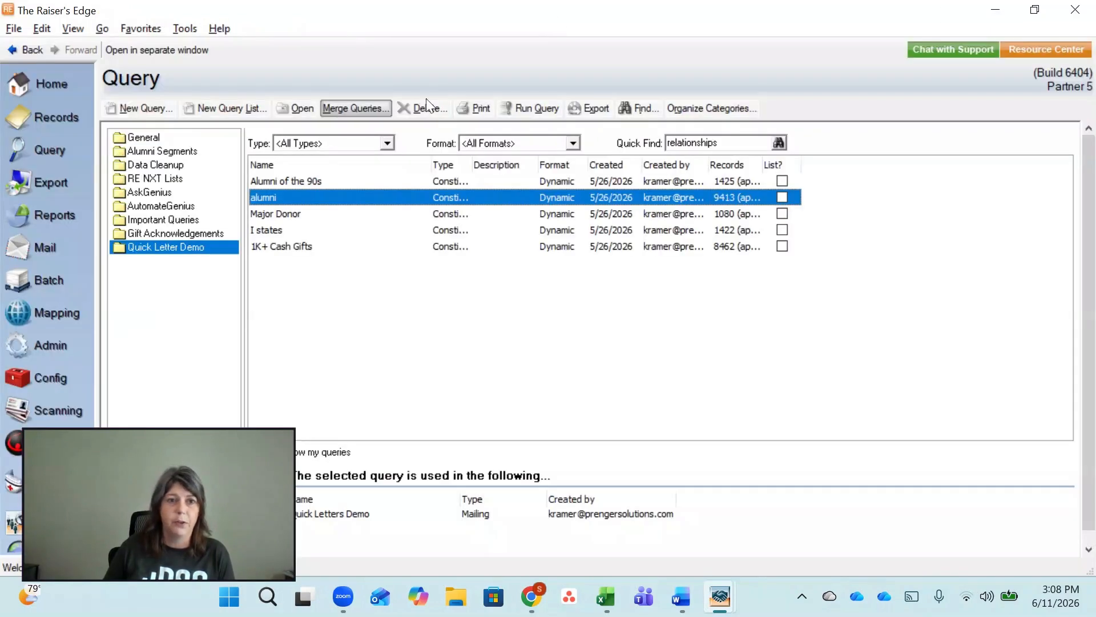
Step: Open the Quick Letters Demo mailing and examine its general settings and the fields to export
left_click(34, 254)
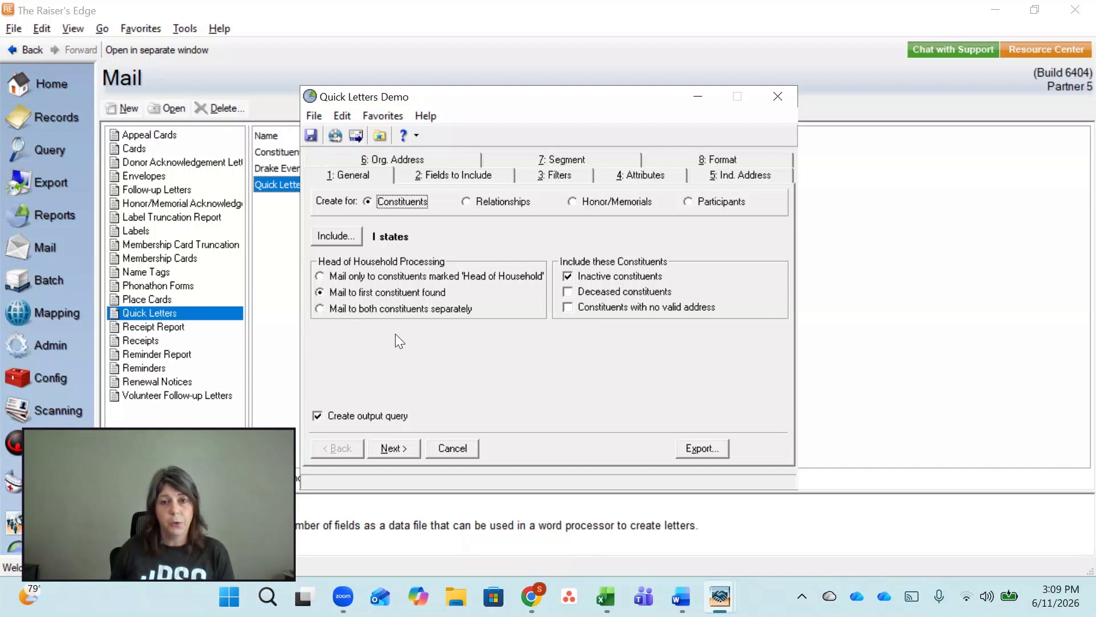
left_click(423, 177)
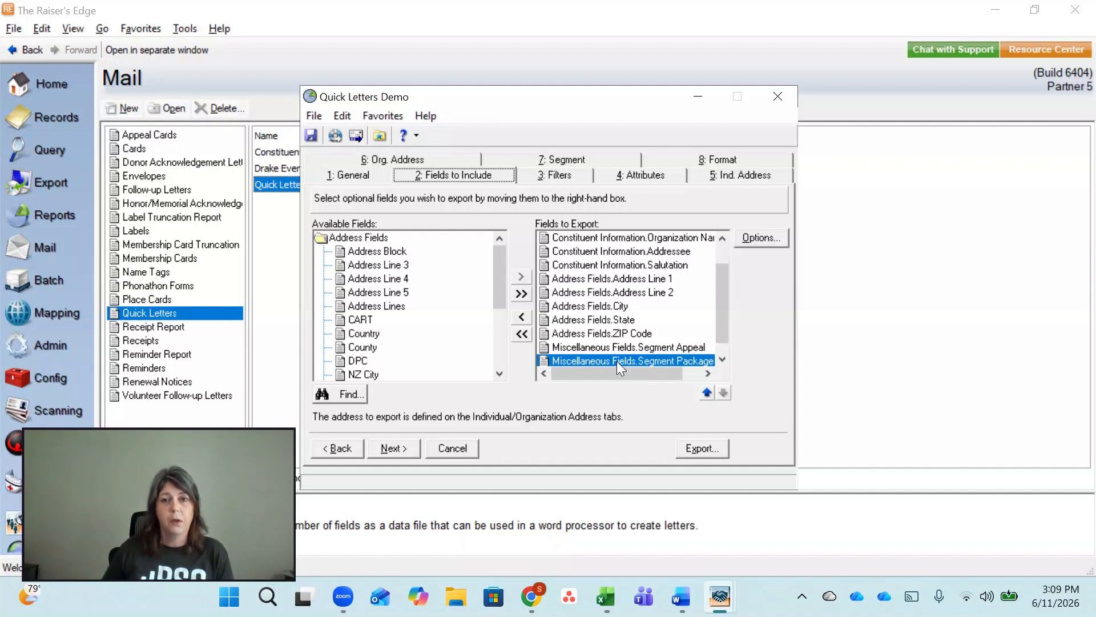
scroll(642, 309, "up", 1)
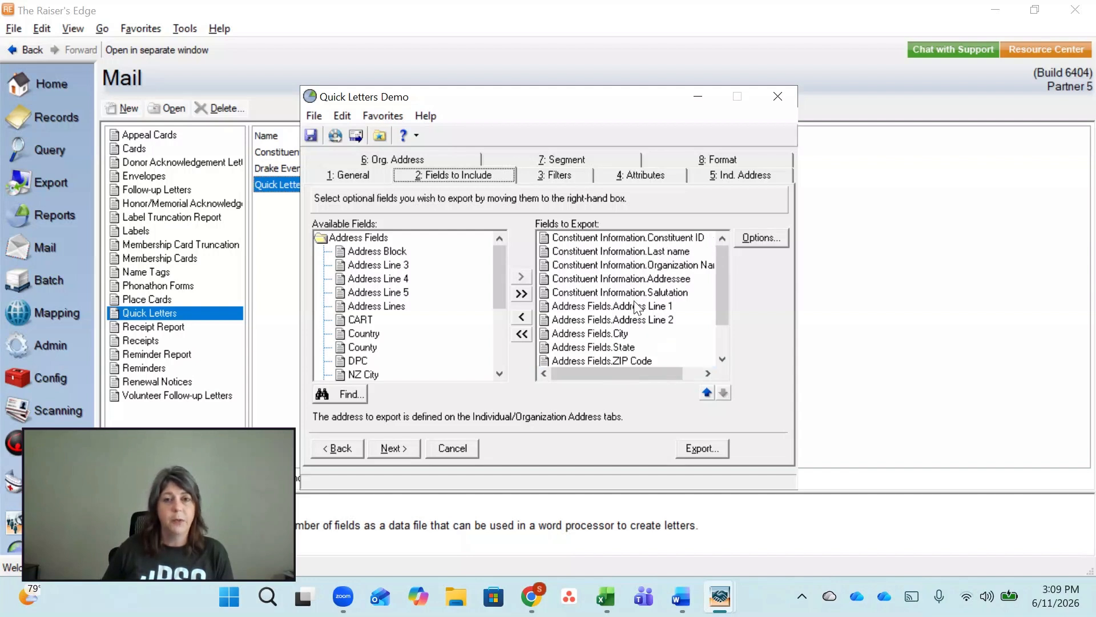
left_click(338, 179)
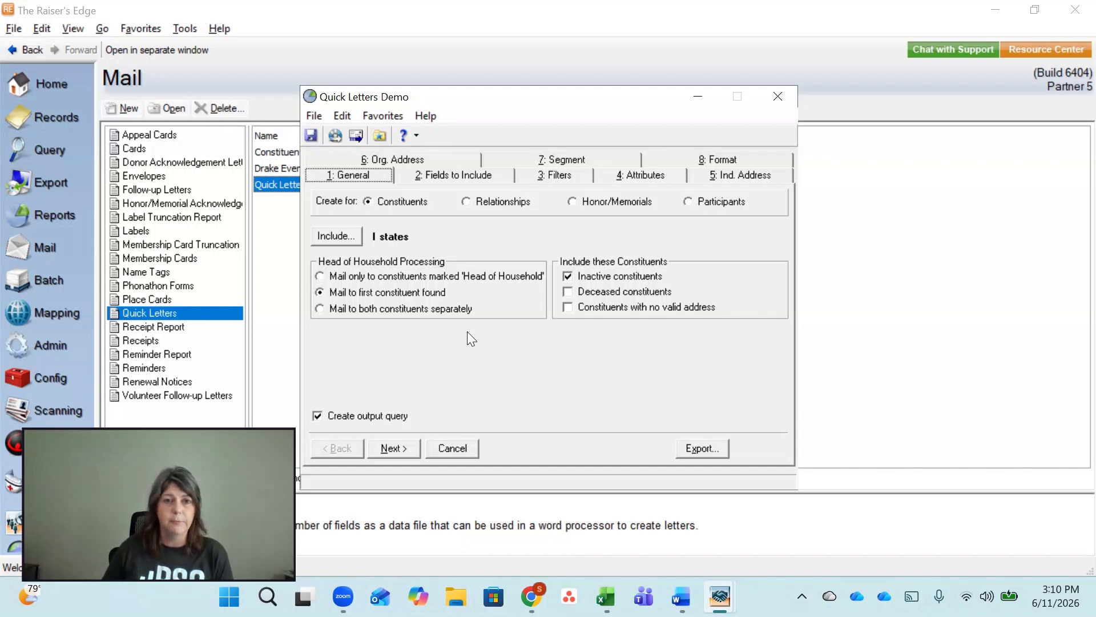
Step: Examine the mailing's filters, attributes and individual address processing, including the date choices for seasonal addresses
left_click(557, 179)
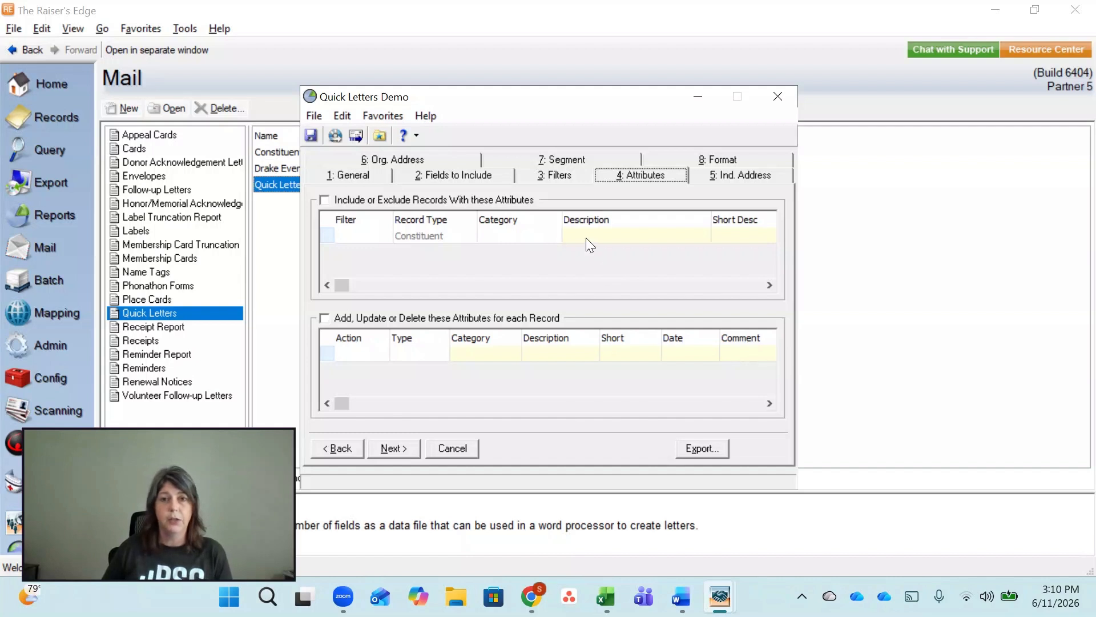
left_click(751, 174)
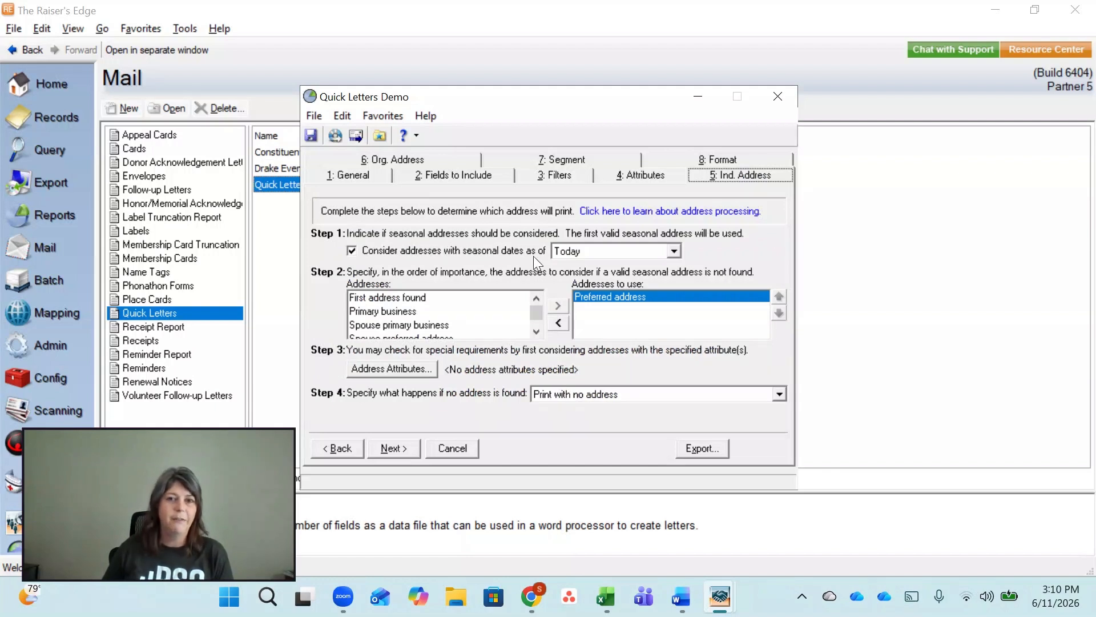
left_click(579, 251)
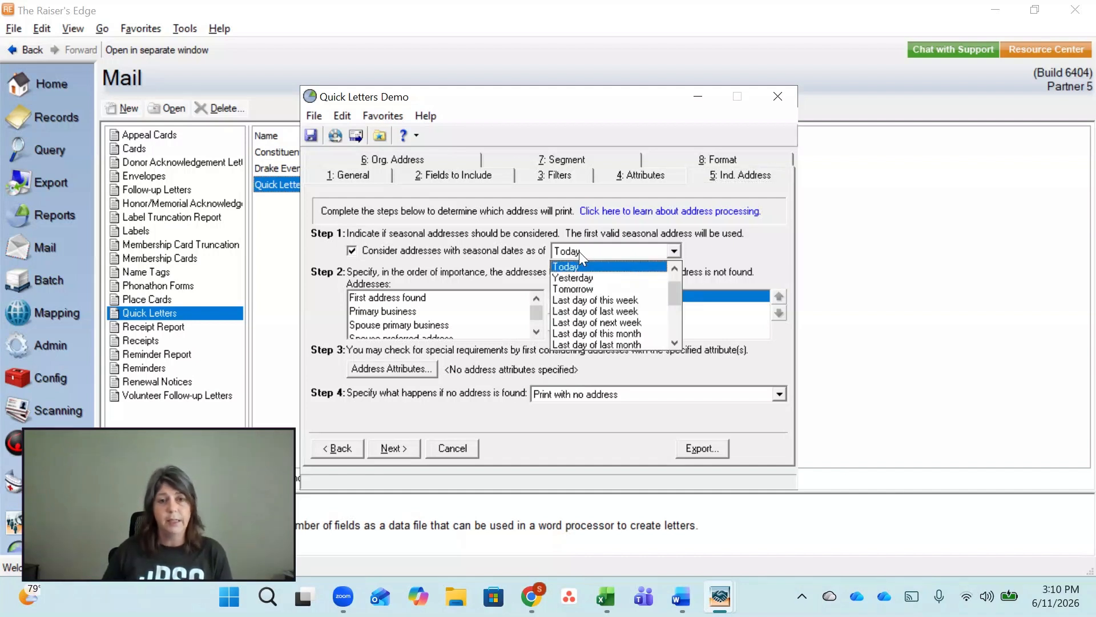
left_click(735, 258)
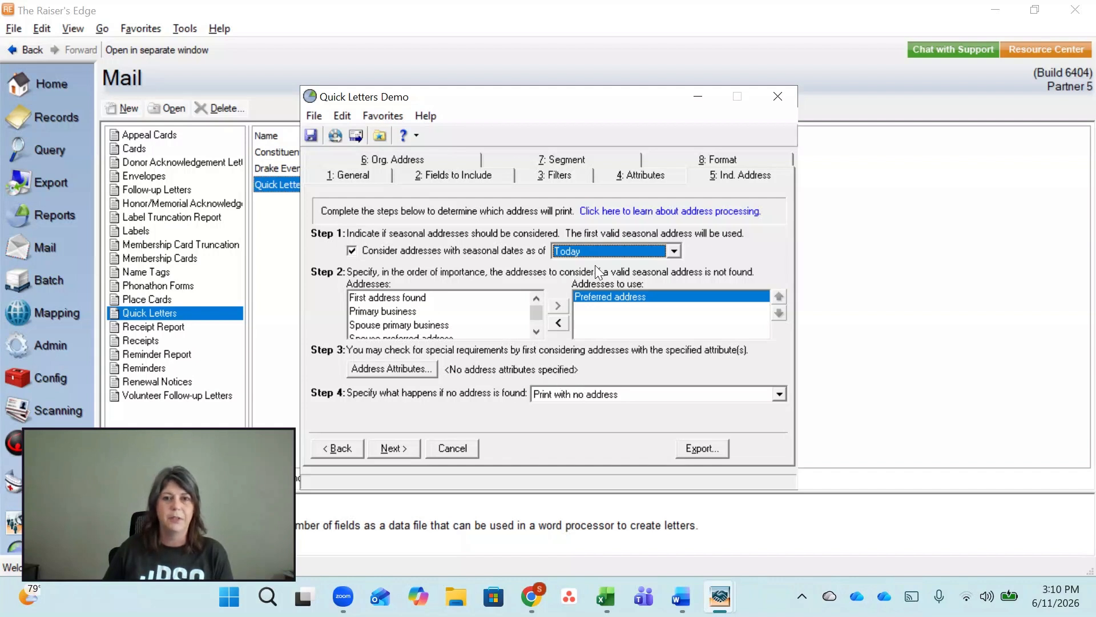
Step: Set the organization address processing to mail only to the organization
left_click(425, 155)
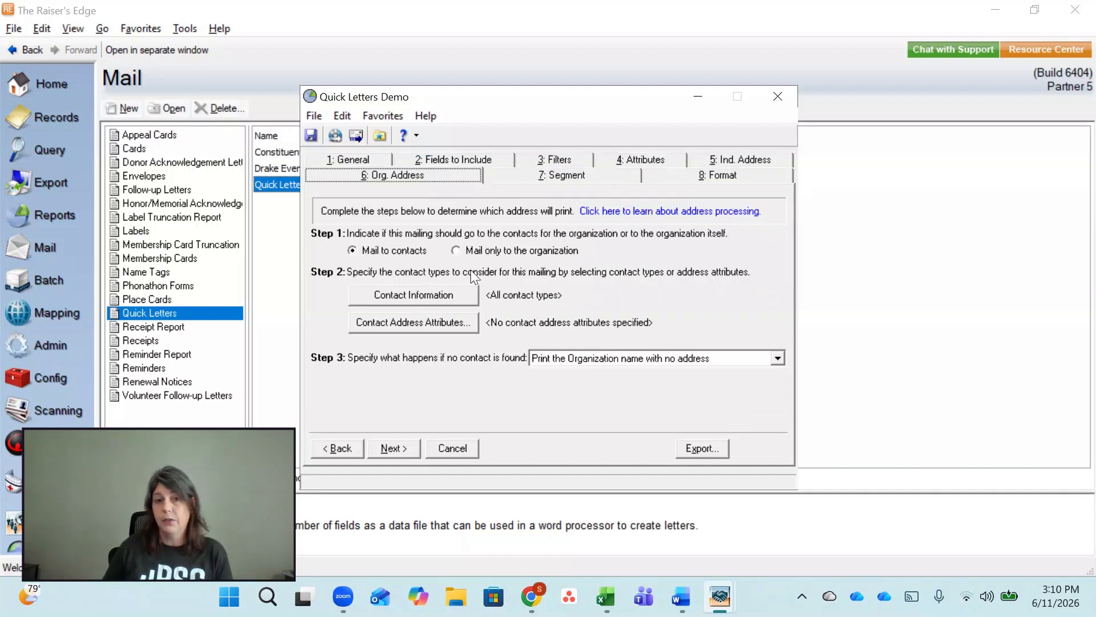
left_click(494, 253)
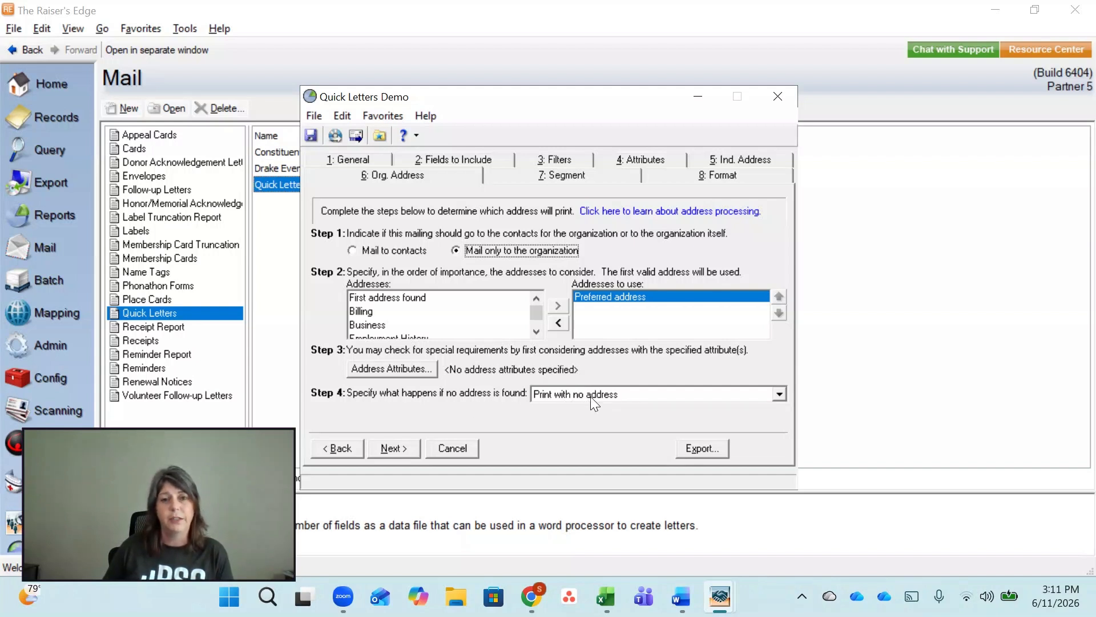
Step: Examine the mailing's segment list and its output and sort options
left_click(593, 177)
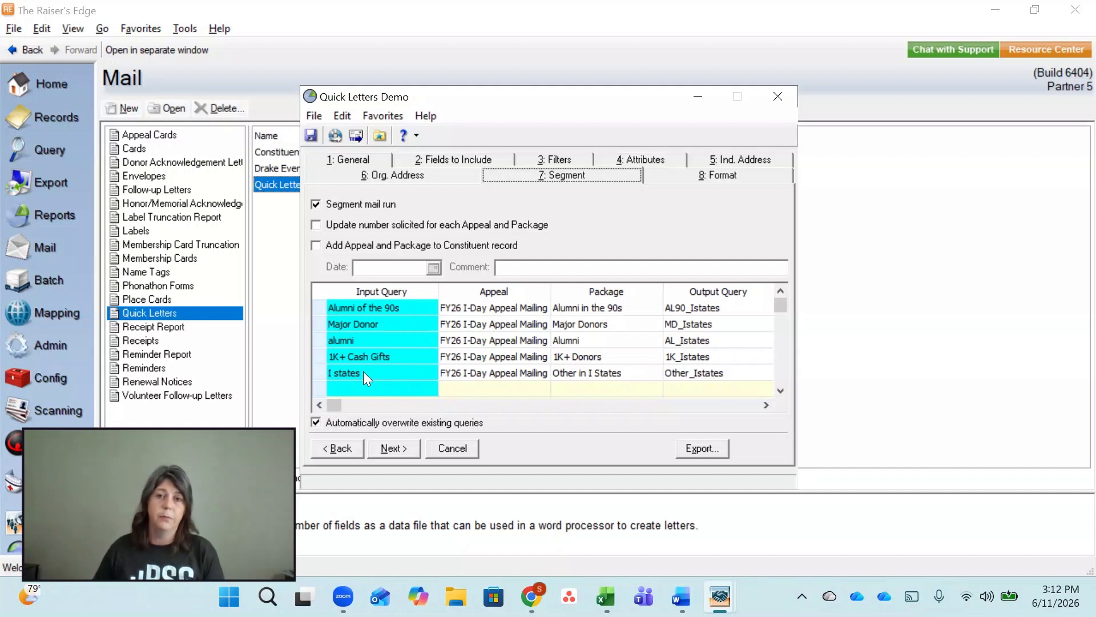
left_click(705, 176)
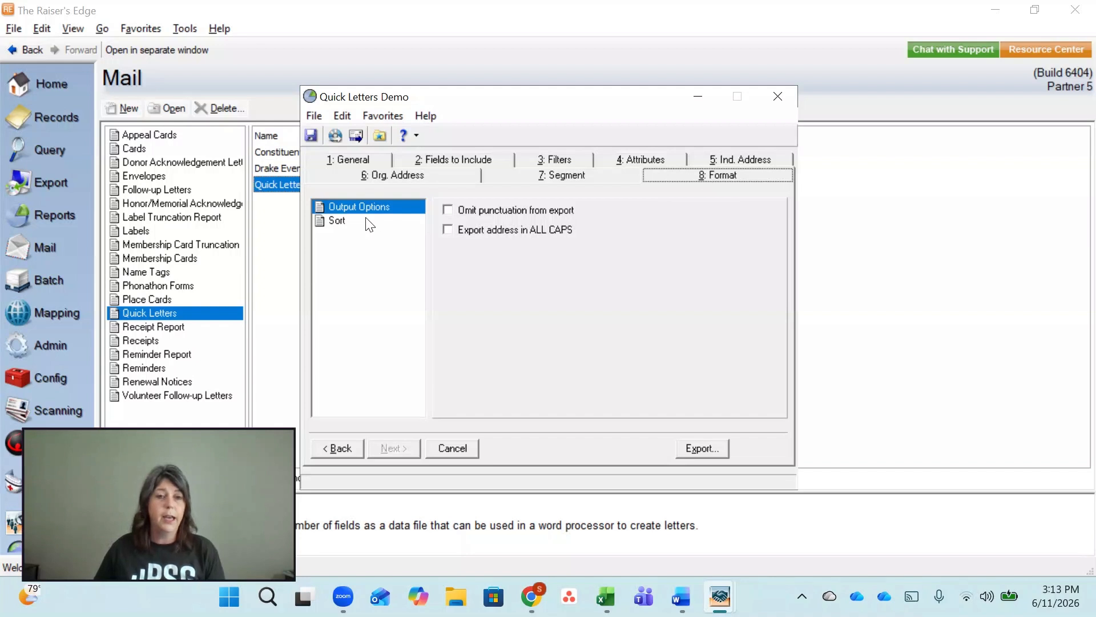
left_click(340, 232)
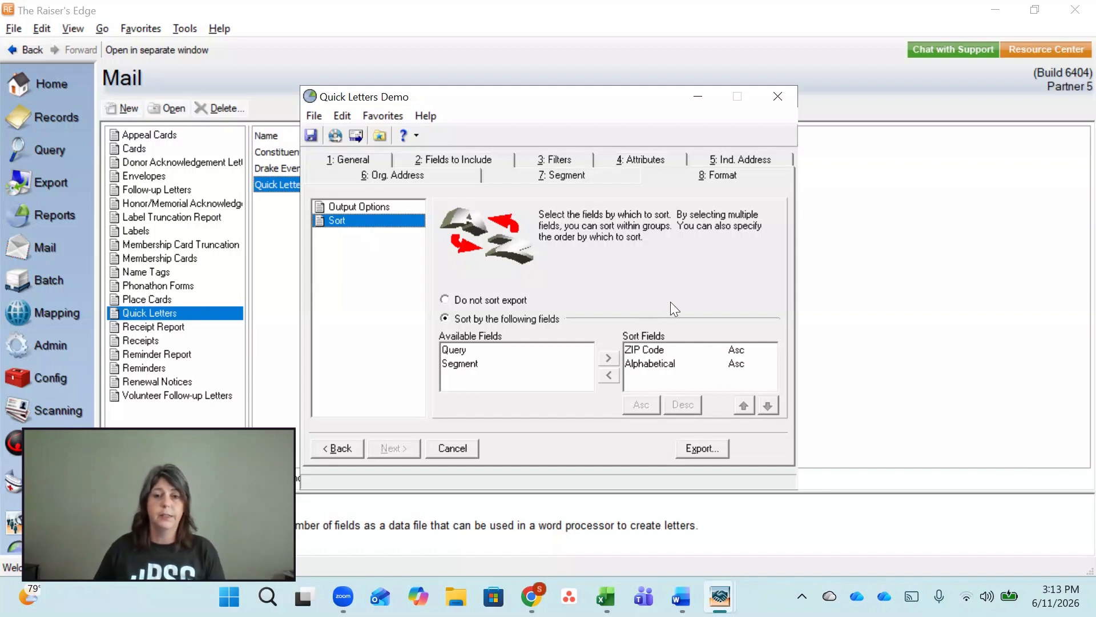
Step: Export the mailing as a comma-separated values file with a header and previewed control report into the Ninja Meeting folder
left_click(712, 444)
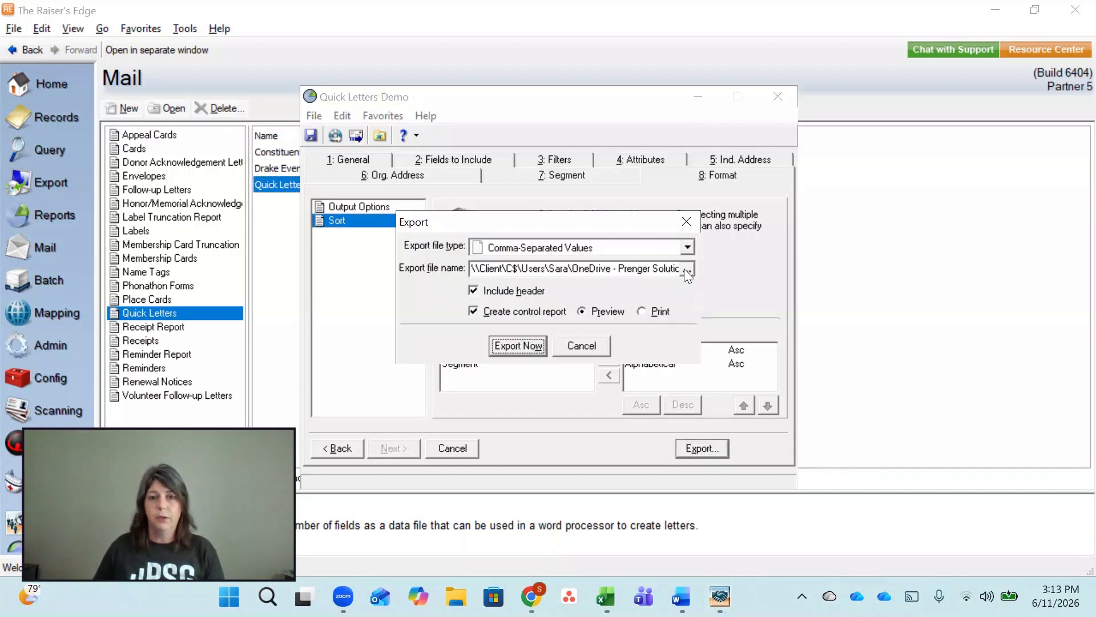
left_click(684, 268)
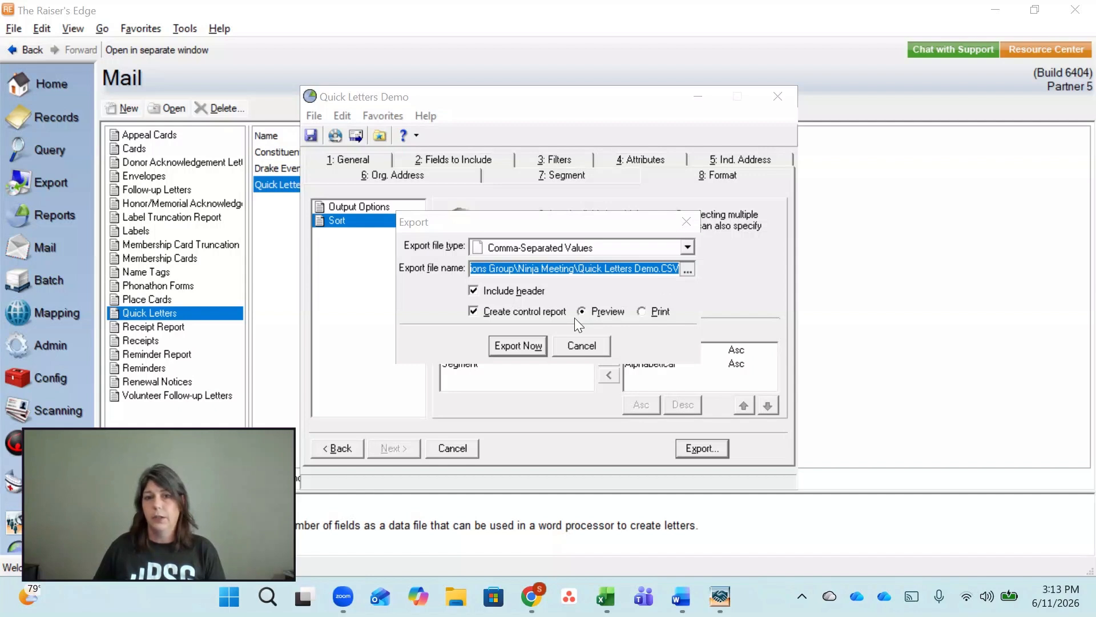
left_click(519, 345)
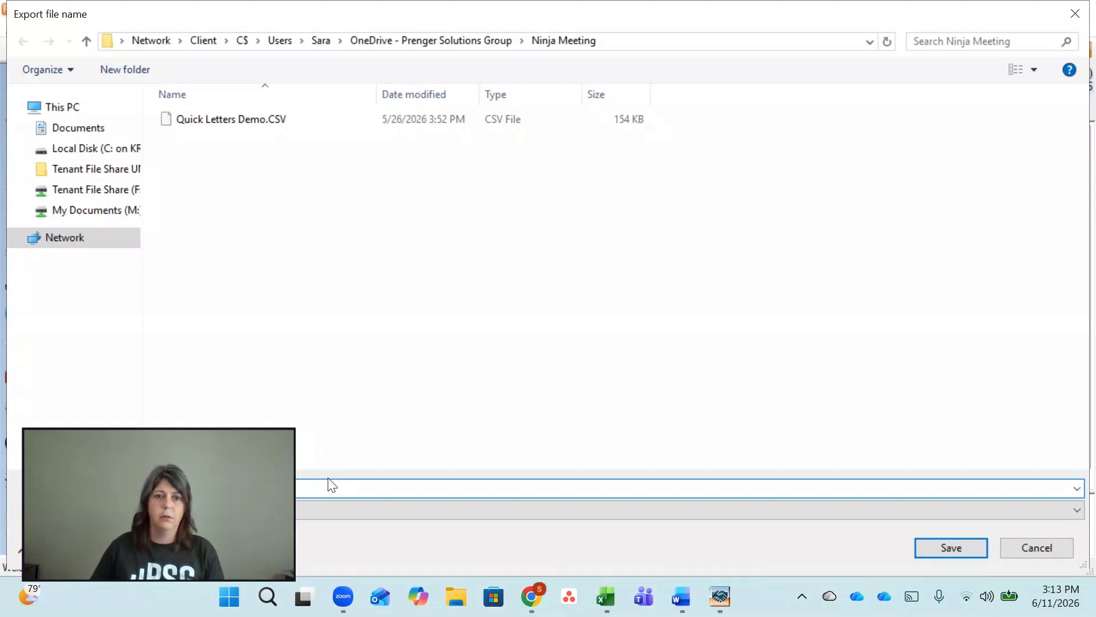
key("Return")
left_click(530, 345)
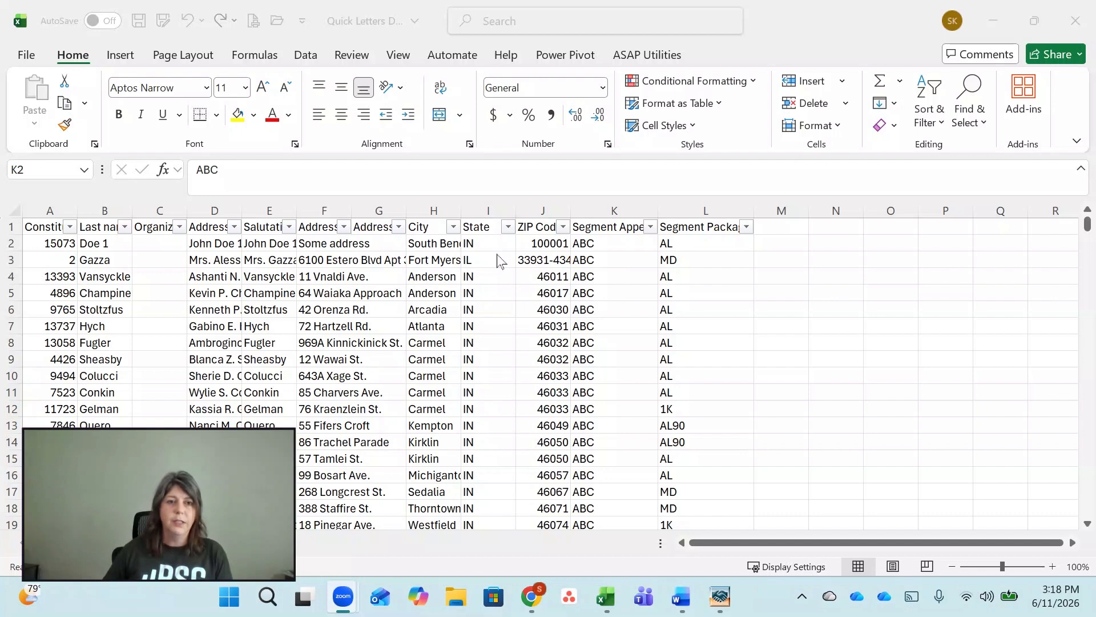
Step: In the exported file in Excel, examine the State filter values and the Segment Appeal and Segment Package columns
left_click(507, 226)
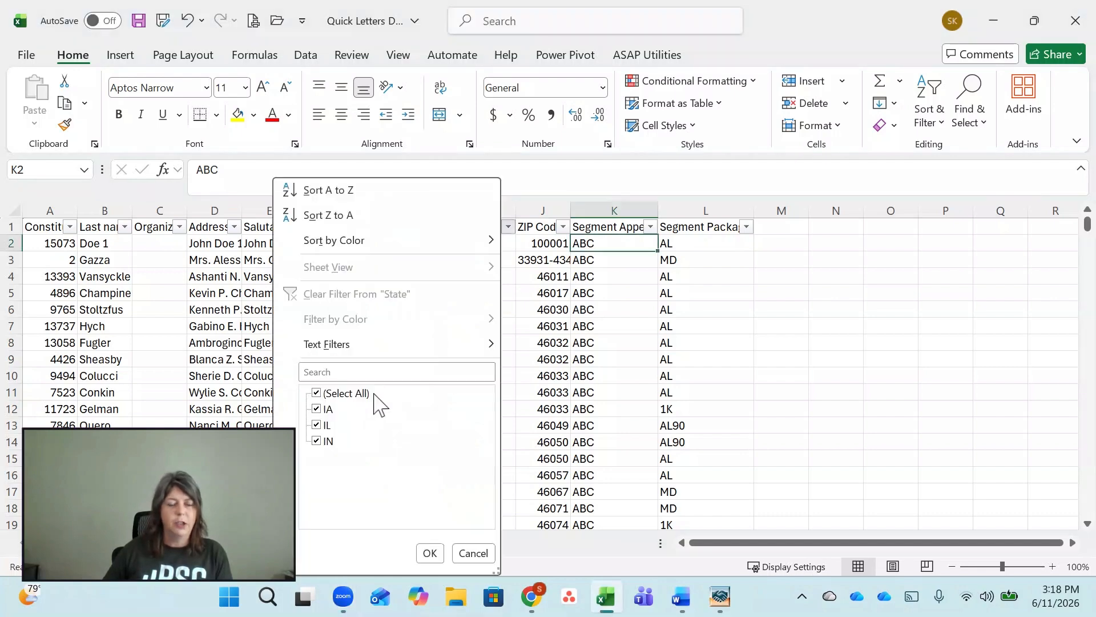
left_click(473, 553)
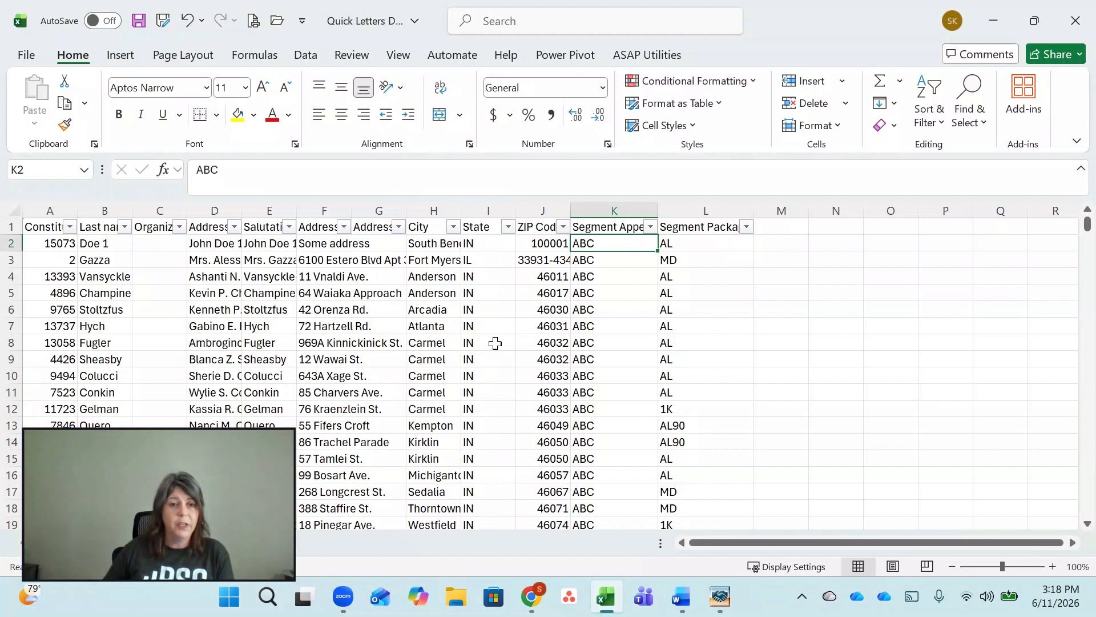
left_click(695, 234)
left_click(638, 230)
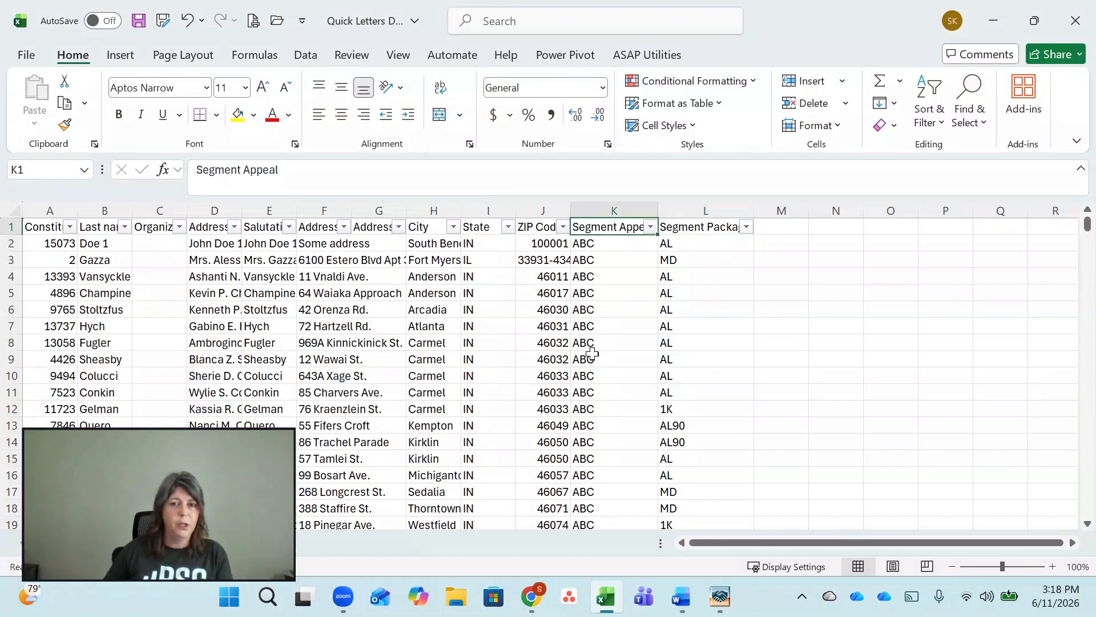
left_click(709, 233)
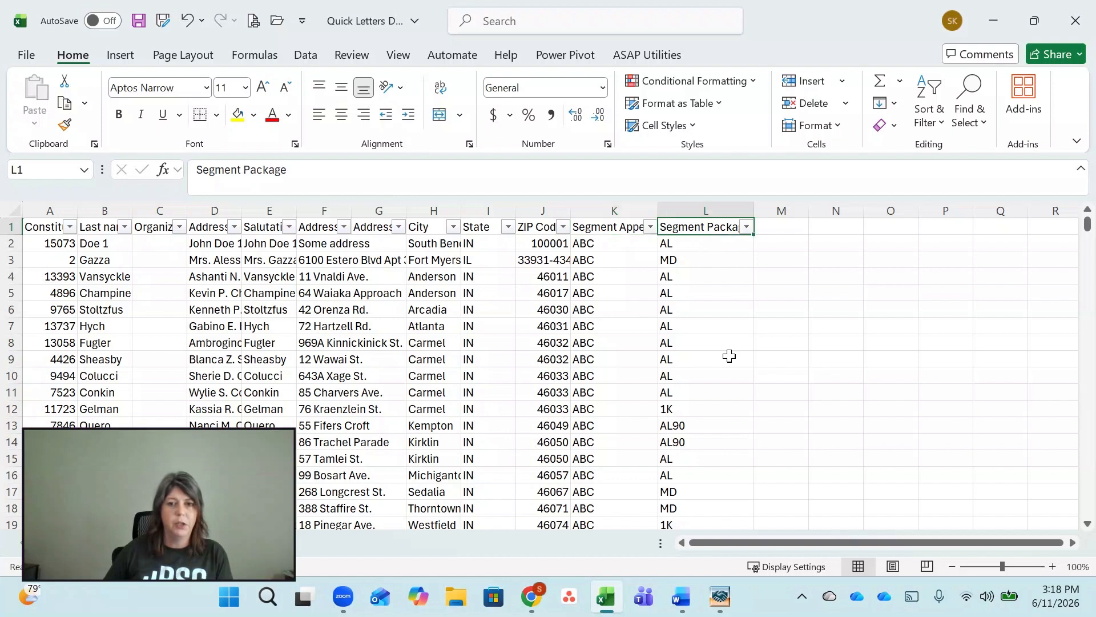
left_click_drag(703, 427, 103, 420)
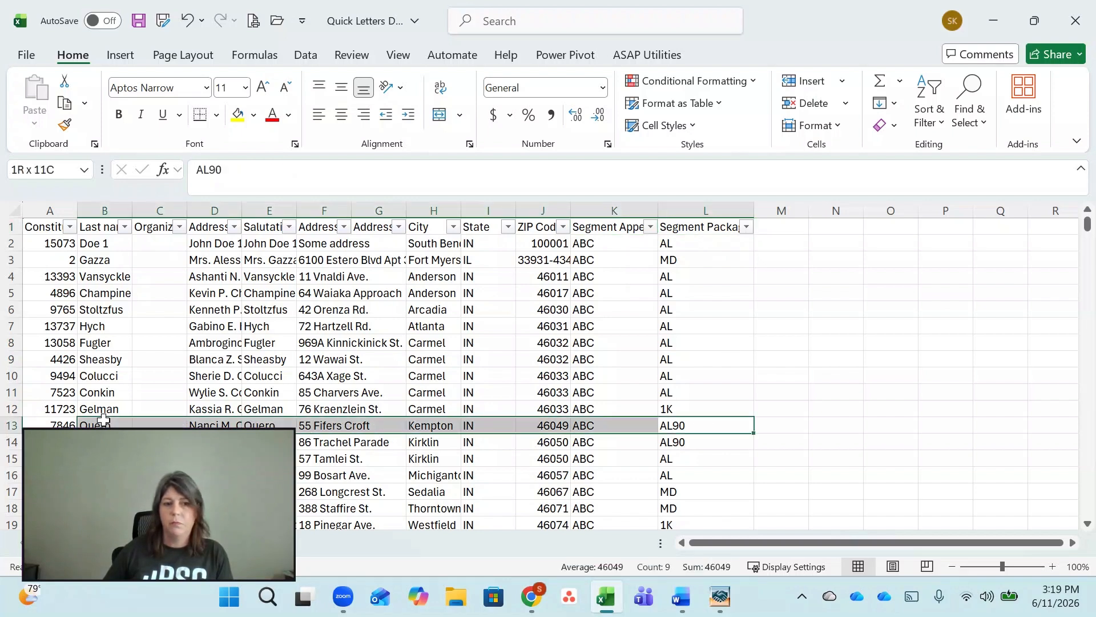
left_click(698, 426)
left_click(691, 245)
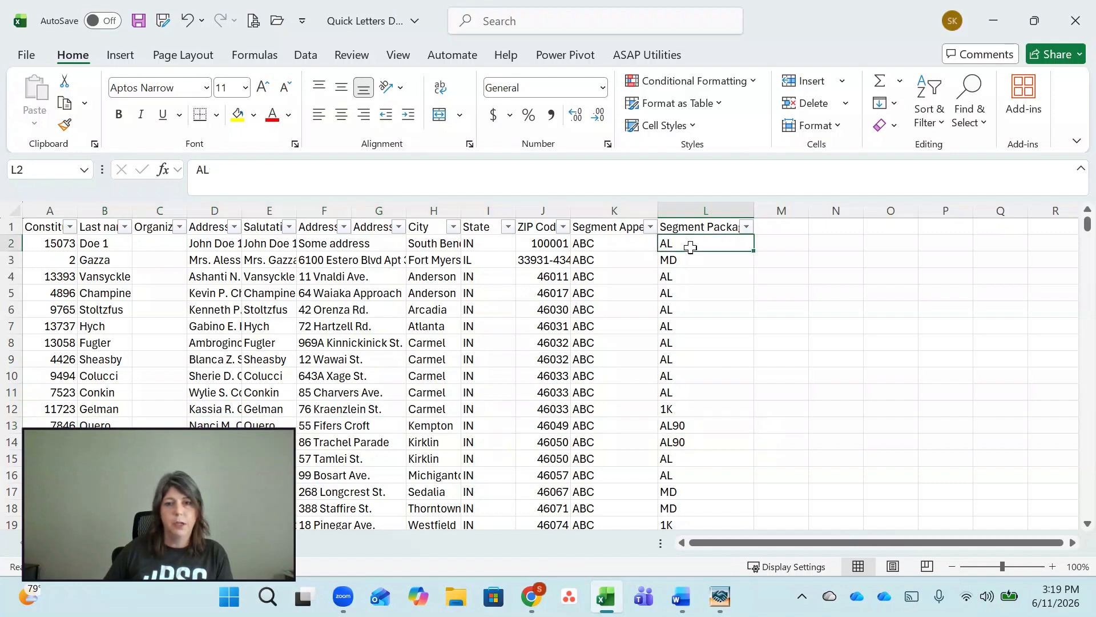
key("Down")
Step: Filter the Segment Package column to show only Other and widen the Addressee column to fit the full names
left_click(746, 227)
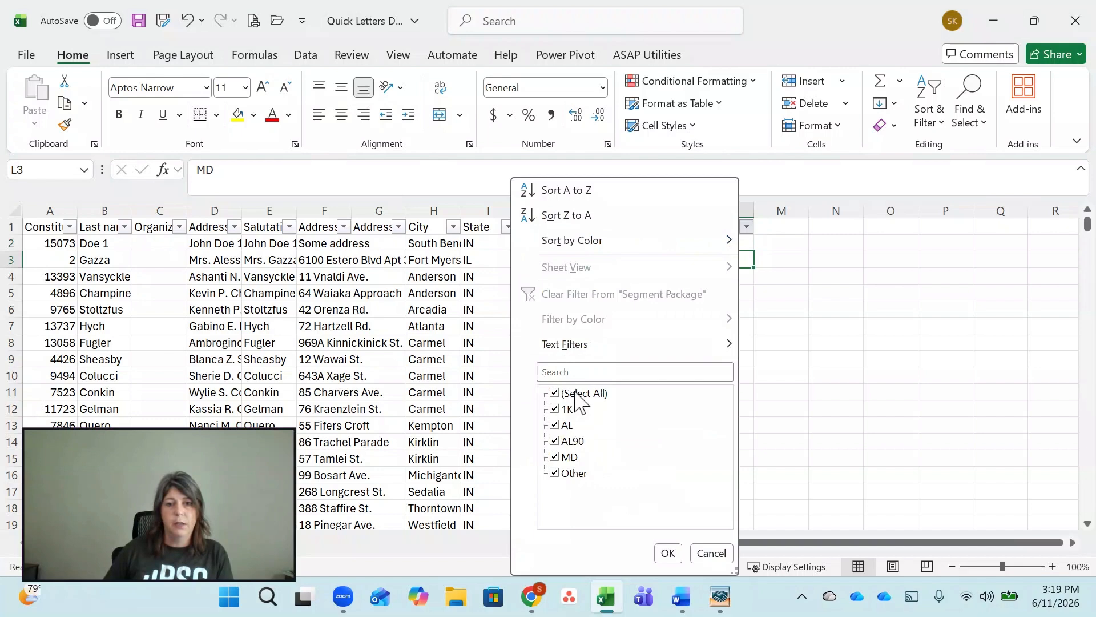
left_click(580, 394)
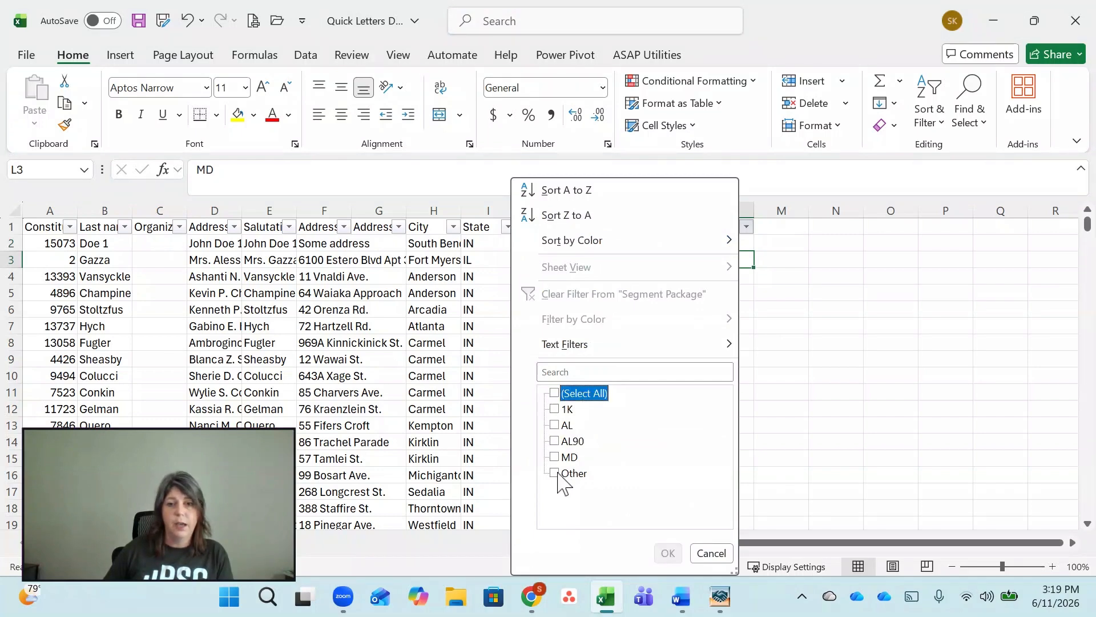
left_click(568, 473)
left_click(666, 553)
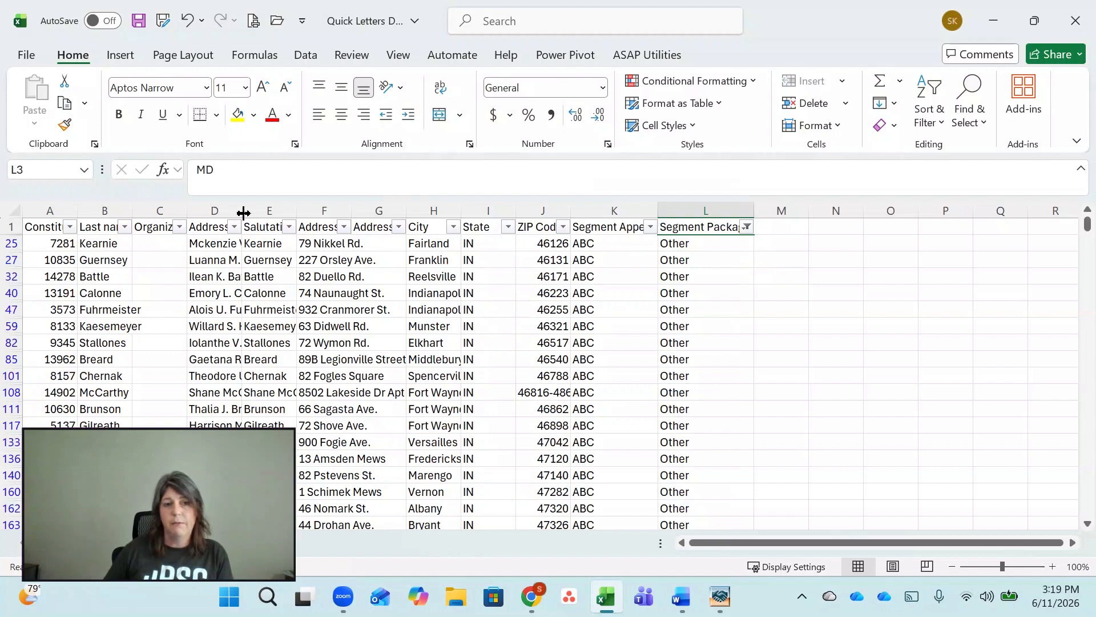
left_click_drag(242, 212, 313, 213)
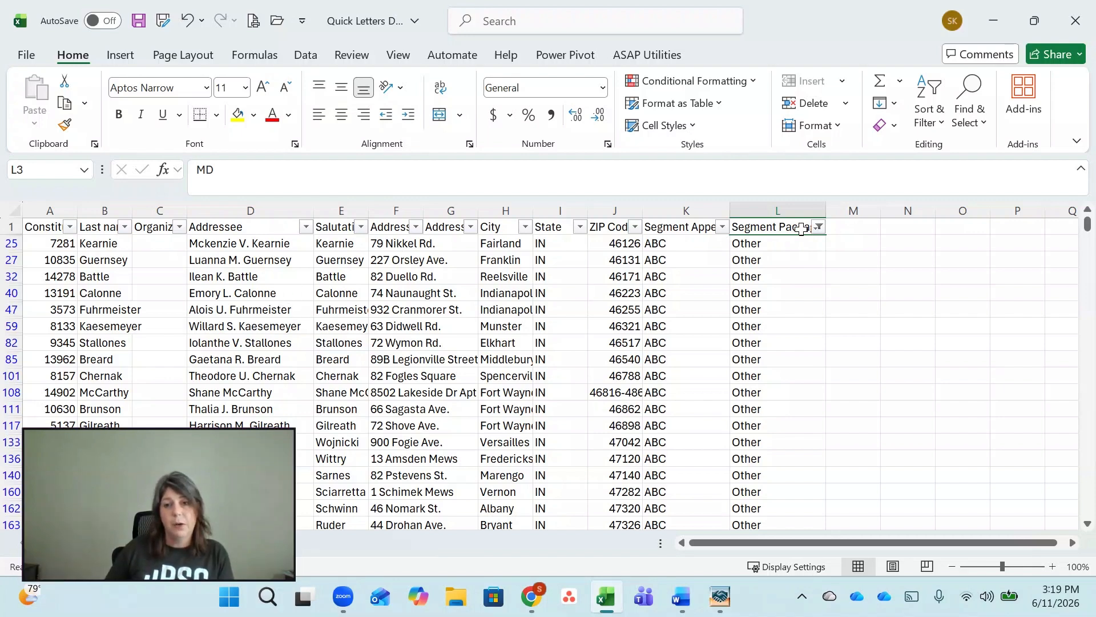
Step: Reset the Segment Package filter to show all packages
left_click(818, 227)
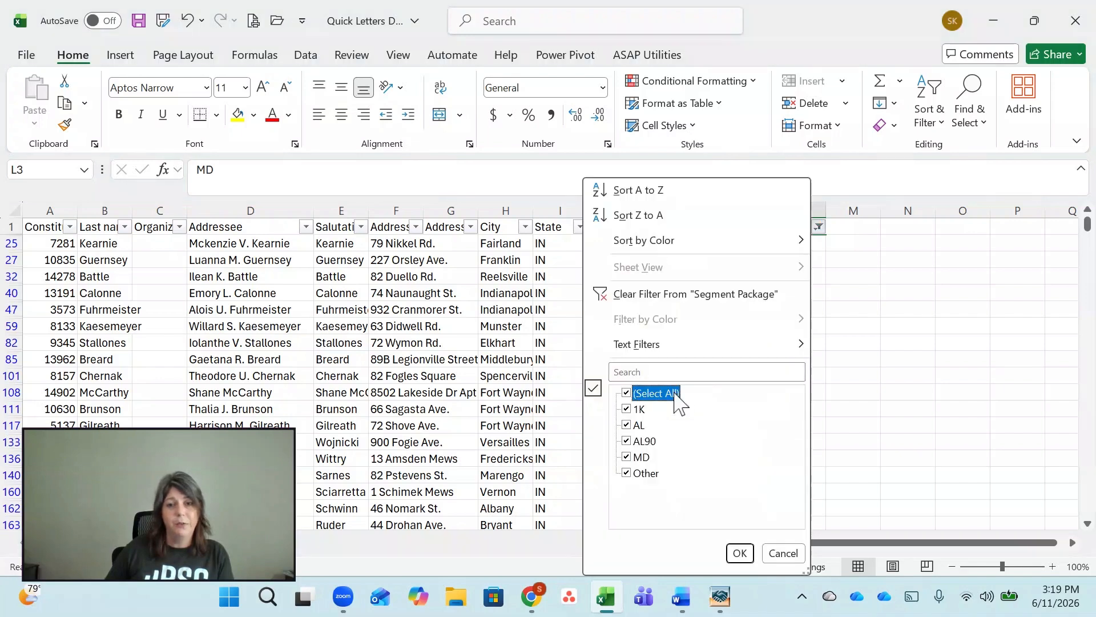
left_click(740, 552)
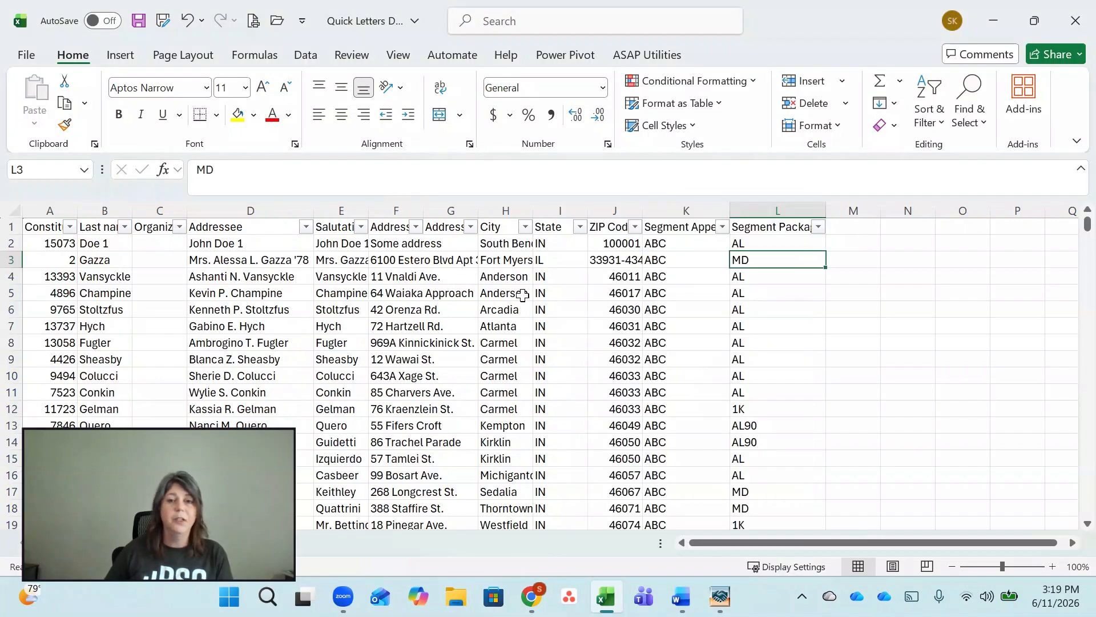